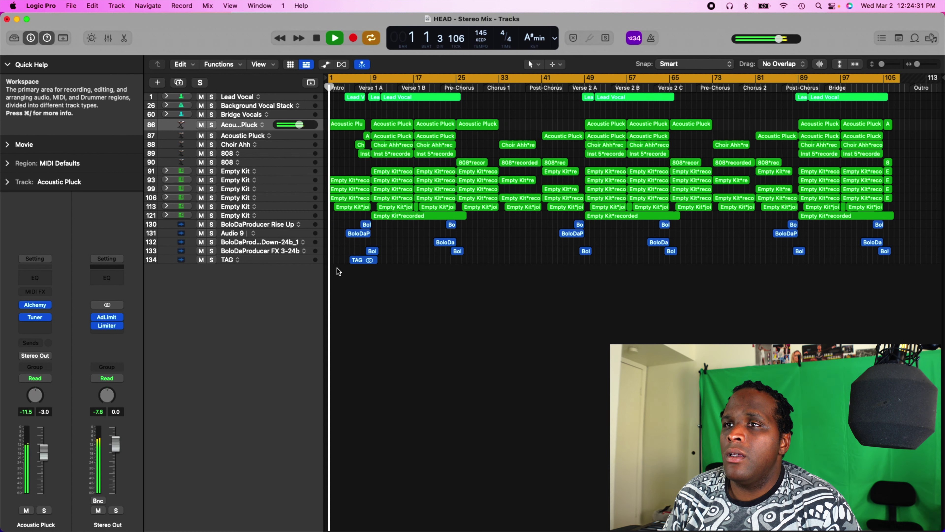
- Play the full mix from the intro into the pre-chorus, turning off cycle mode along the way
key("XF86AudioRaiseVolume")
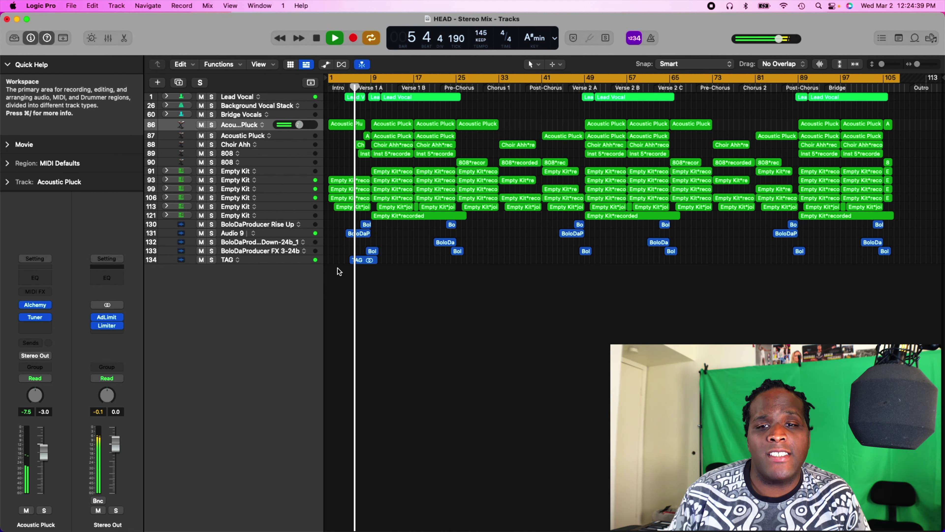
key("space")
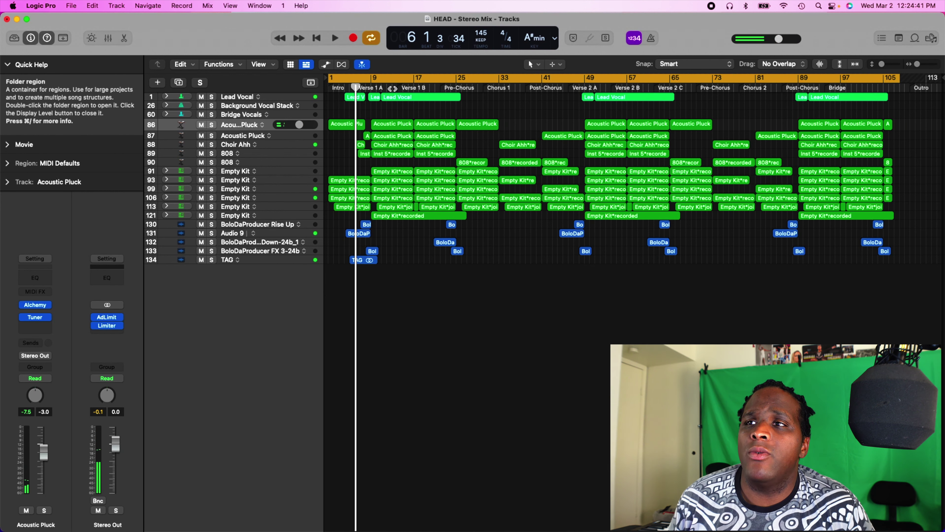
left_click(389, 79)
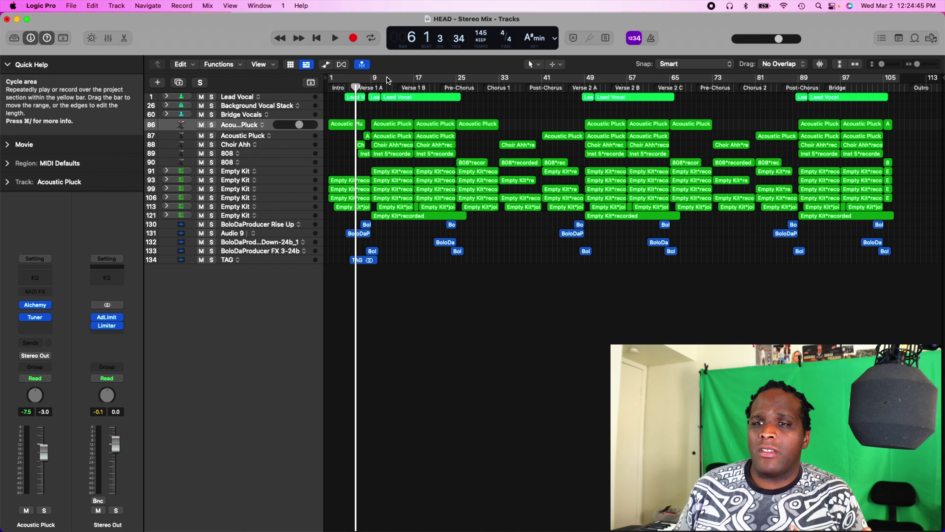
key("space")
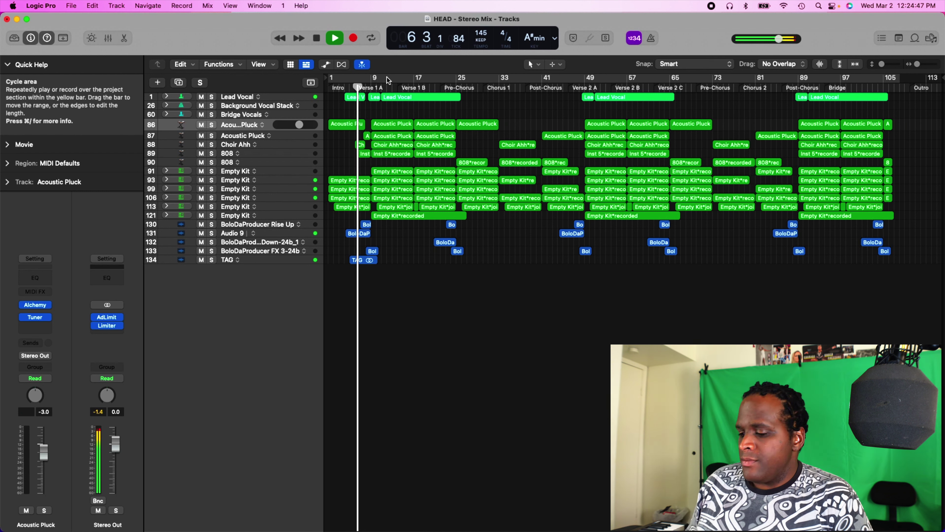
key("XF86AudioRaiseVolume")
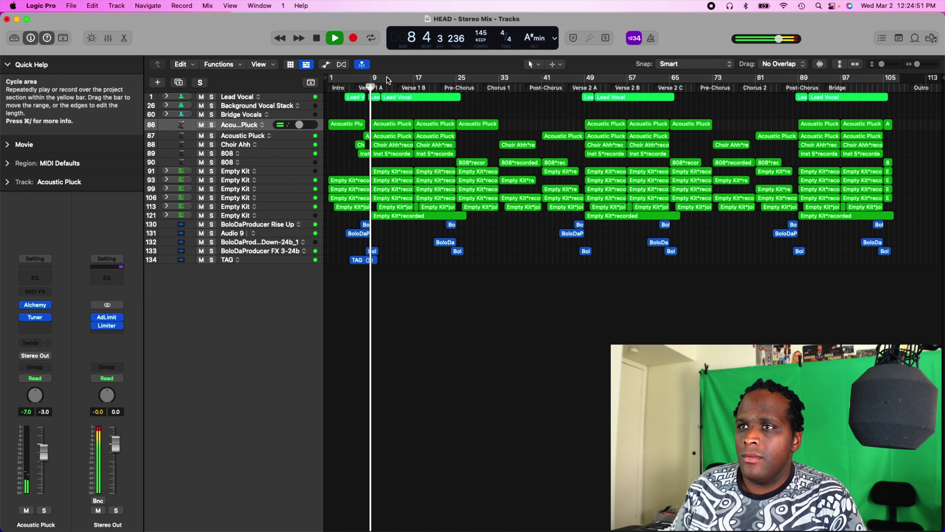
key("XF86AudioRaiseVolume")
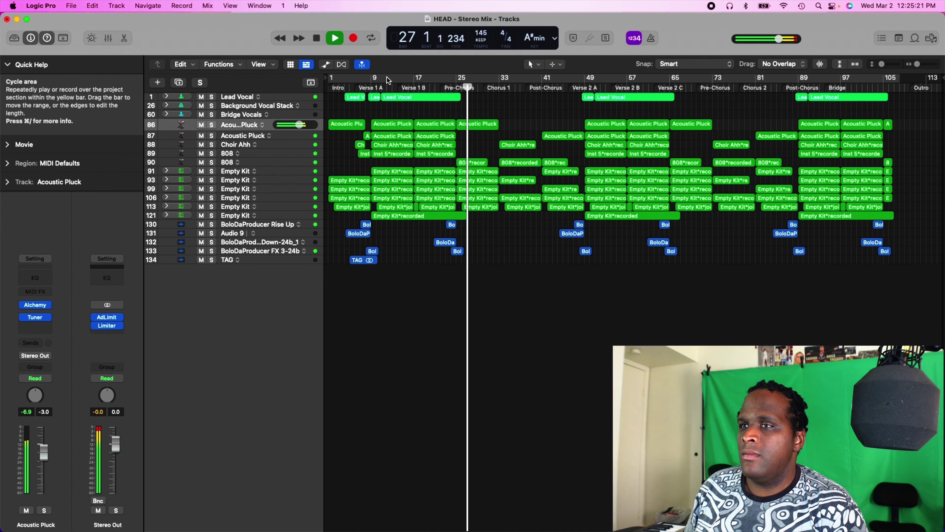
key("space")
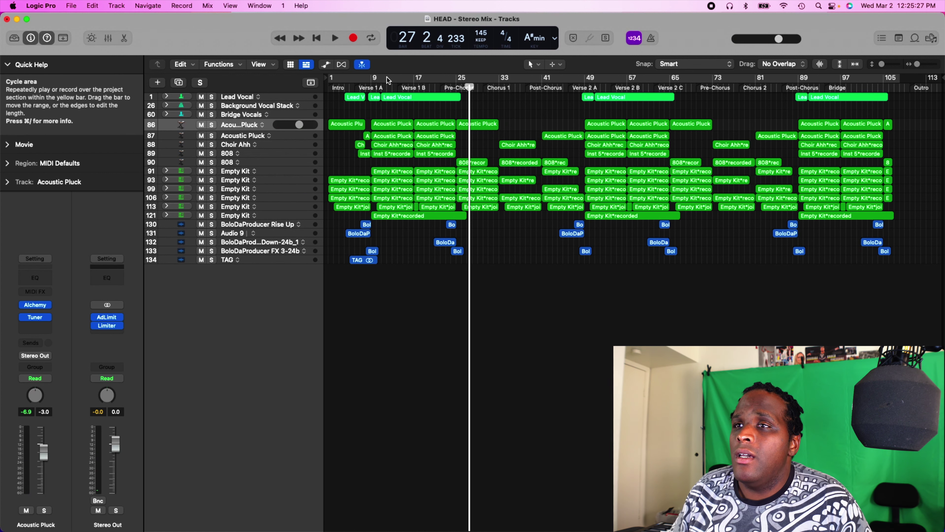
- Solo the first Acoustic Pluck track (86) and enlarge the tracks so the notes inside the regions are readable
left_click(211, 125)
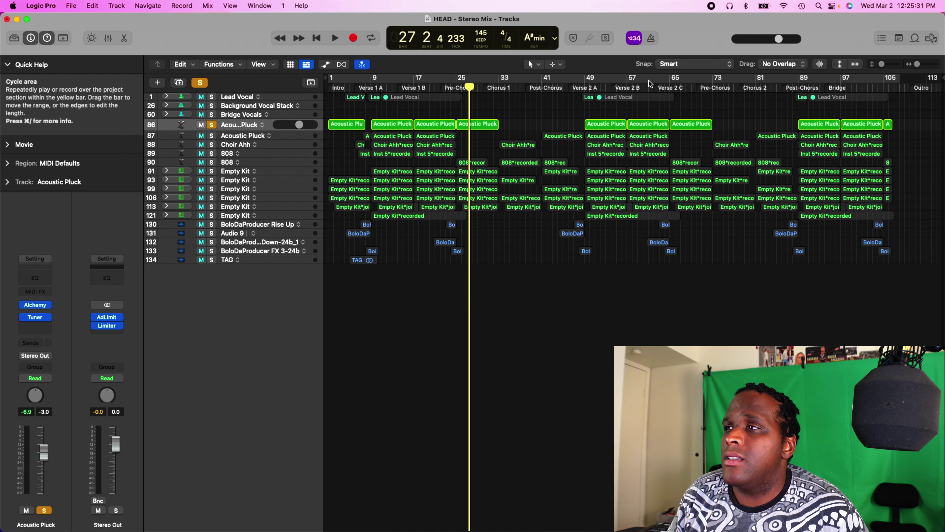
left_click_drag(916, 66, 919, 69)
left_click(888, 67)
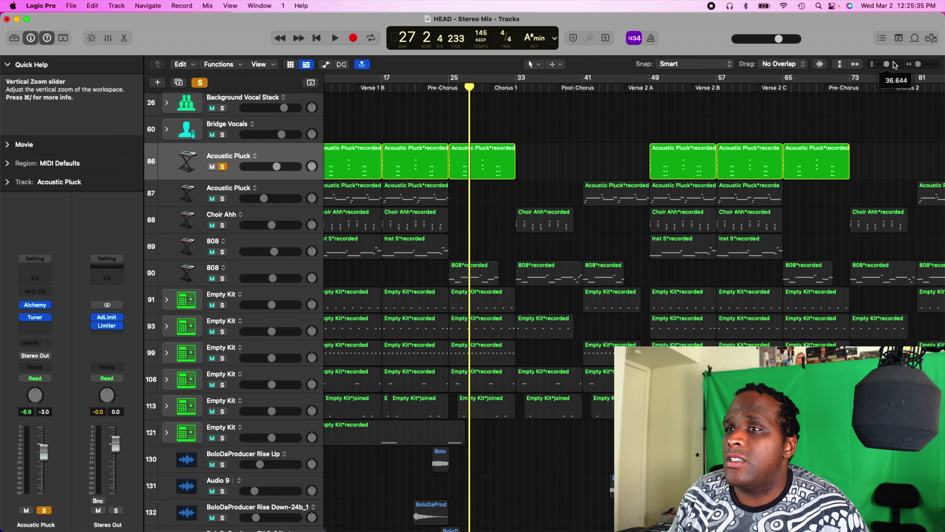
key("space")
key("space")
scroll(632, 261, "left", 5)
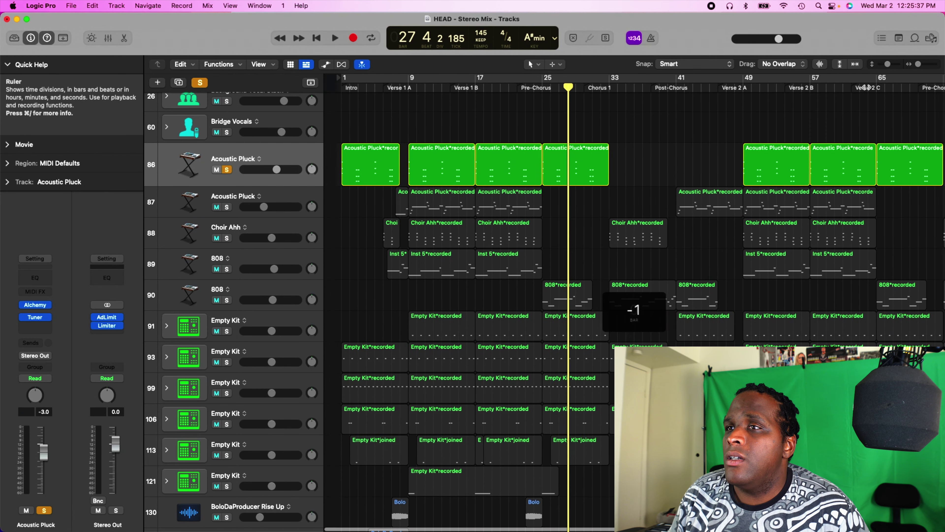
- Turn cycle mode back on and play the soloed Acoustic Pluck track from the intro and from bar 9
left_click(757, 78)
key("space")
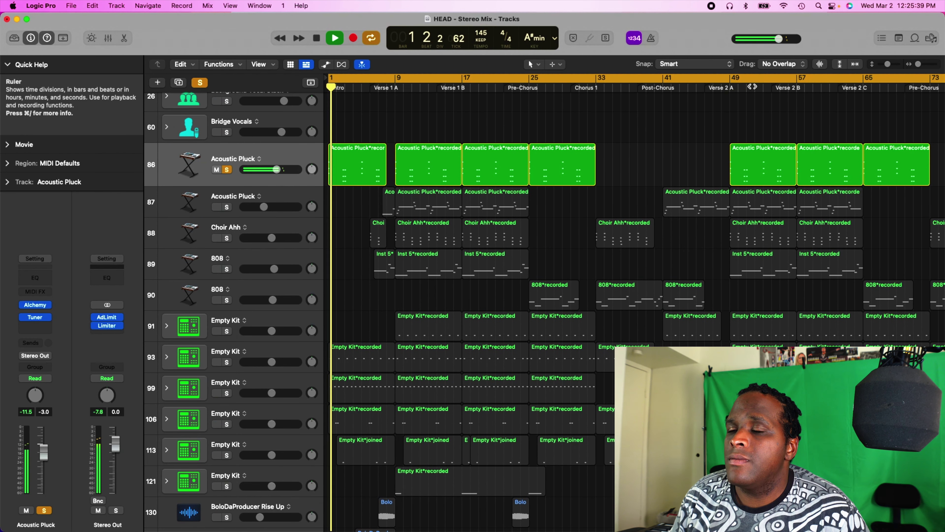
left_click_drag(344, 82, 397, 105)
key("space")
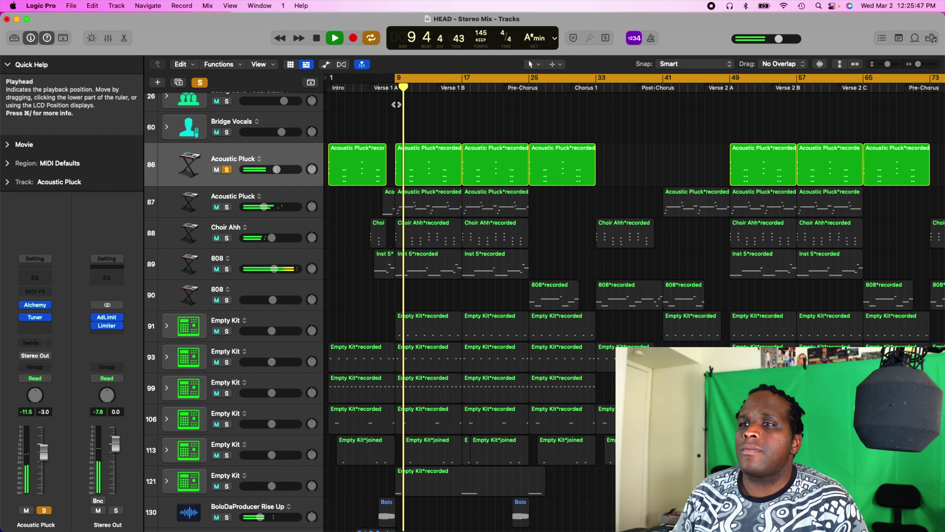
- View the Acoustic Pluck region at bar 9 in the Piano Roll and Score editors, close the editor and stop playback
left_click(417, 148)
double_click(417, 147)
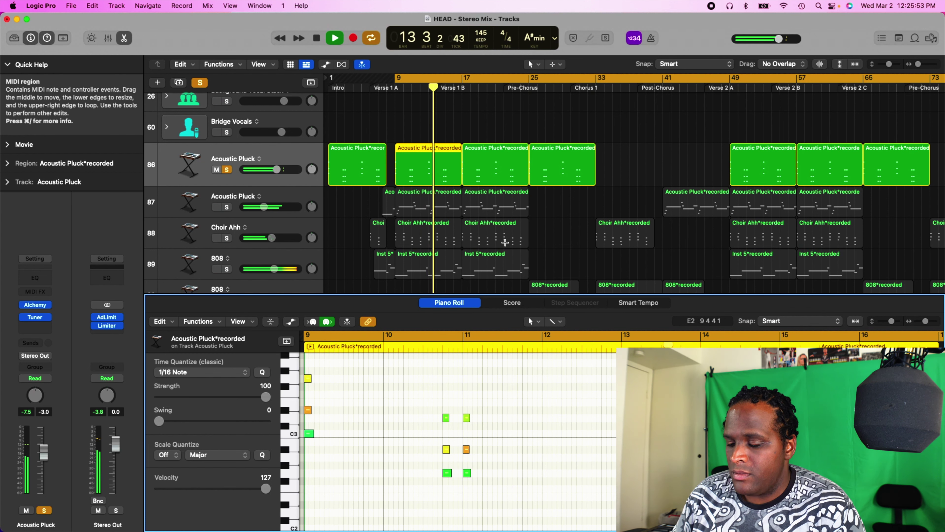
key("n")
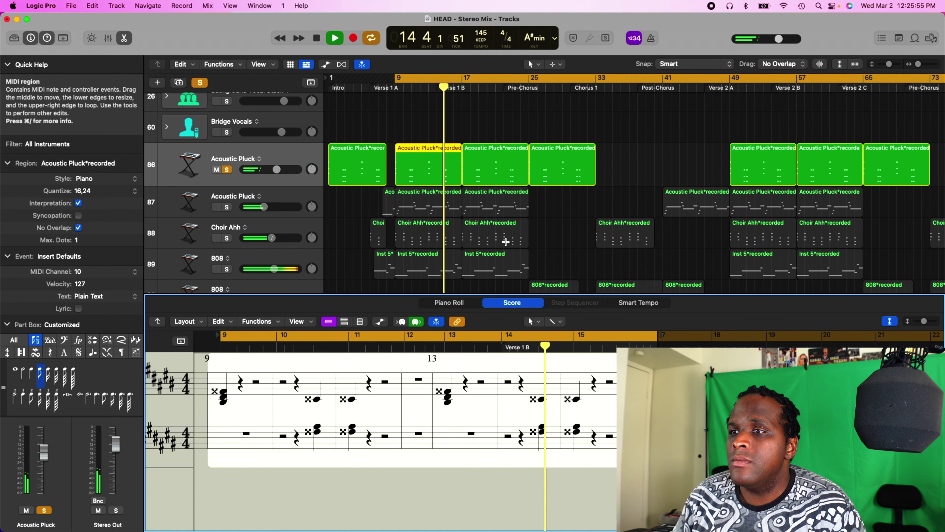
key("n")
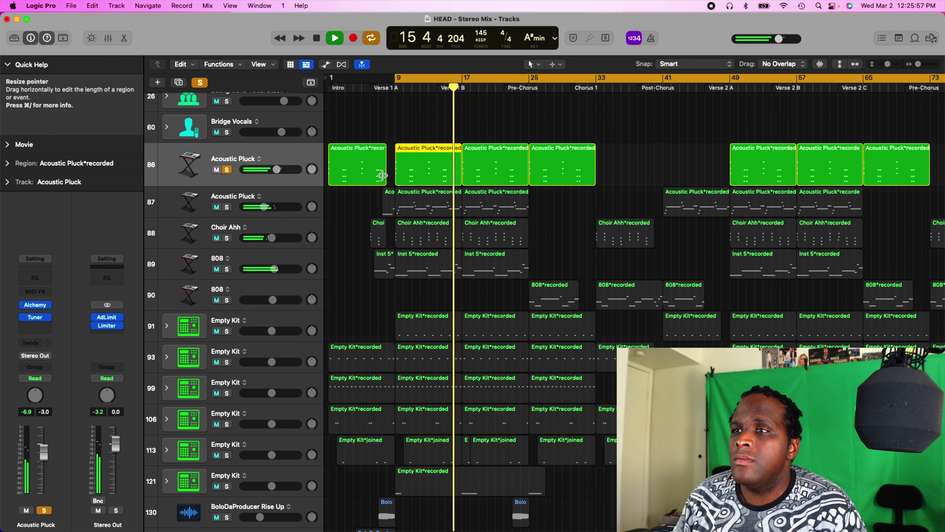
key("space")
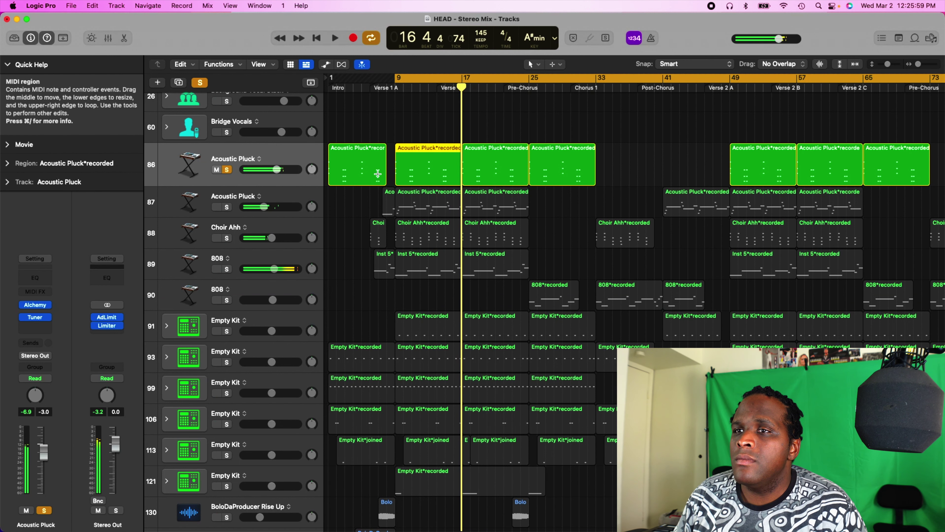
- Solo only the second Acoustic Pluck track (87) and listen to it from bar 9 through Verse 1 A
left_click(297, 193)
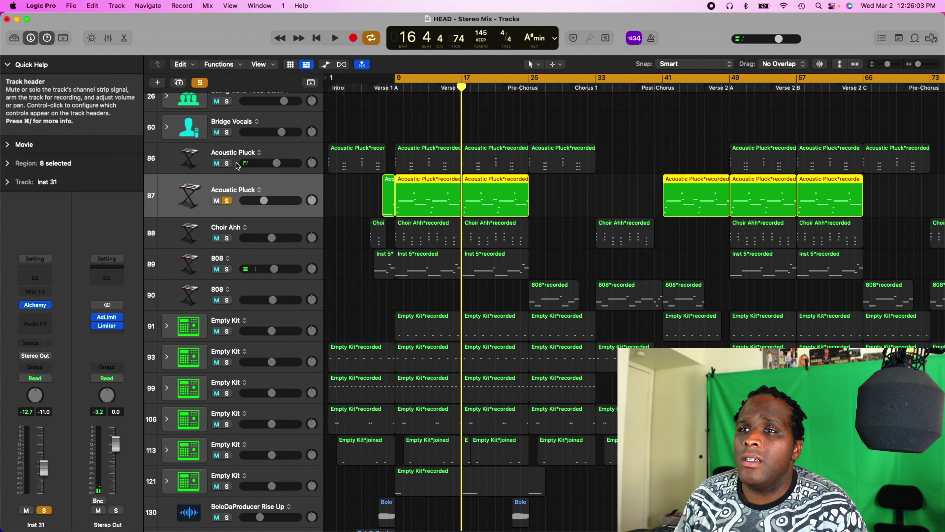
double_click(395, 88)
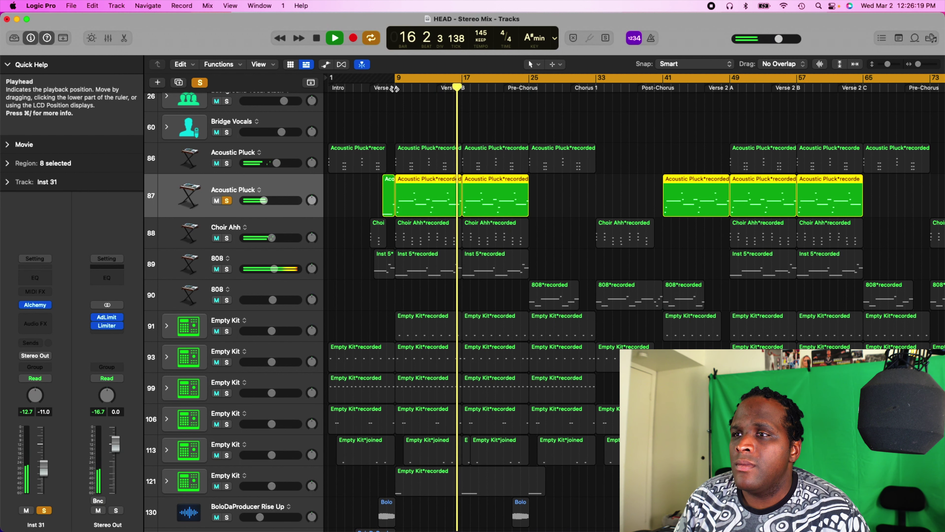
key("space")
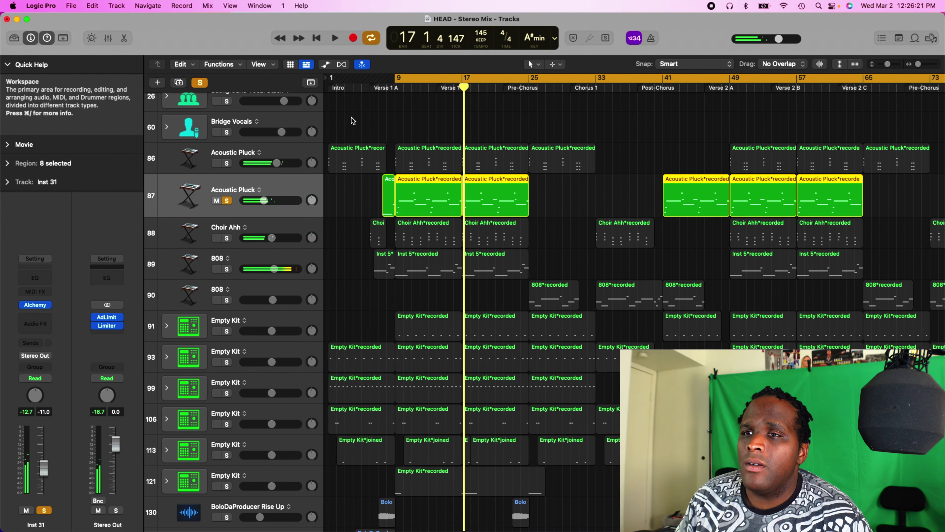
- Solo the Choir Ahh track (88), remove the solo from Acoustic Pluck track 87, and listen to the choir part alone
left_click(226, 228)
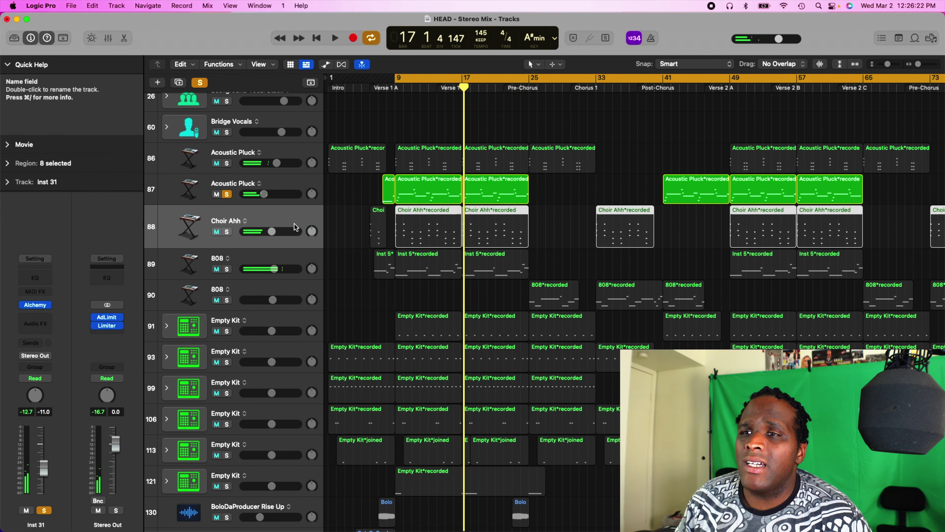
left_click(227, 232)
left_click(226, 195)
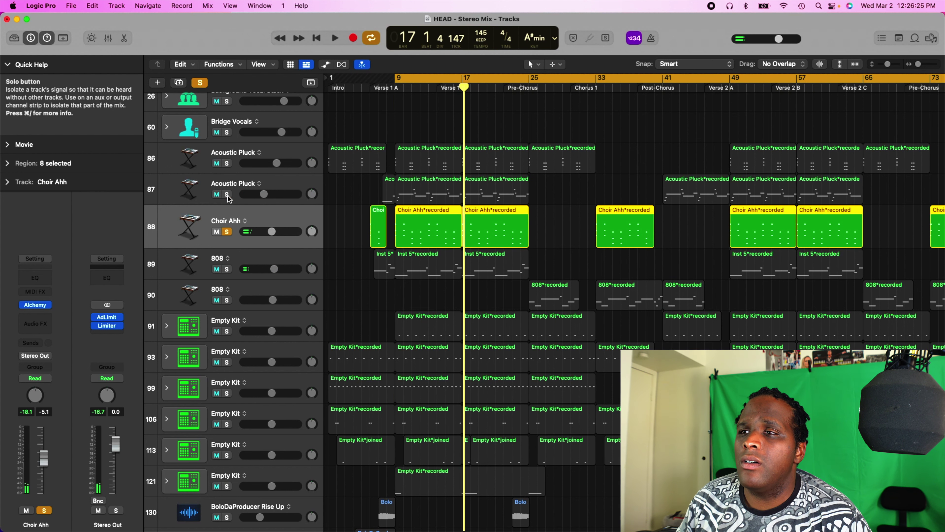
key("space")
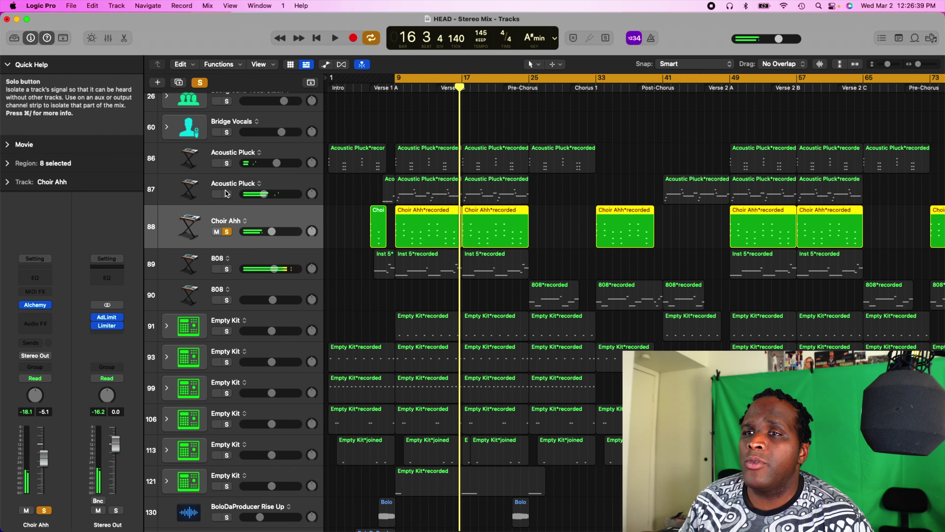
- Add both Acoustic Pluck tracks to the soloed Choir Ahh and play the three melodic parts together
left_click(227, 194)
left_click(227, 163)
key("space")
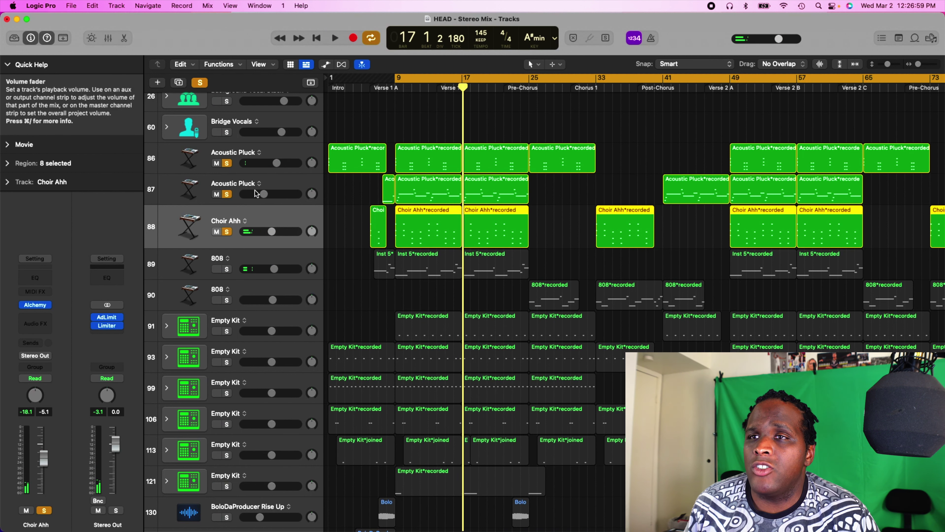
- Clear all solos, audition the first 808 track (89) in solo, and remove its solo again
left_click(202, 84)
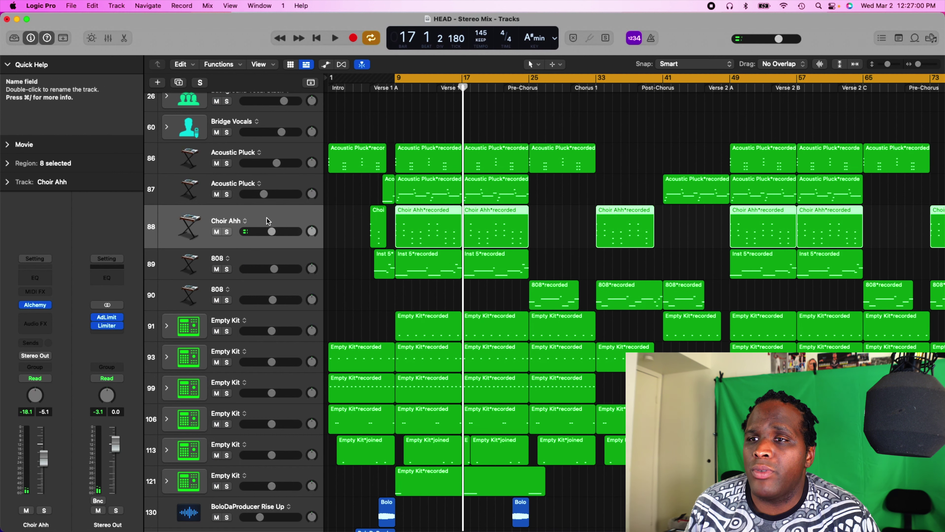
left_click(227, 269)
key("space")
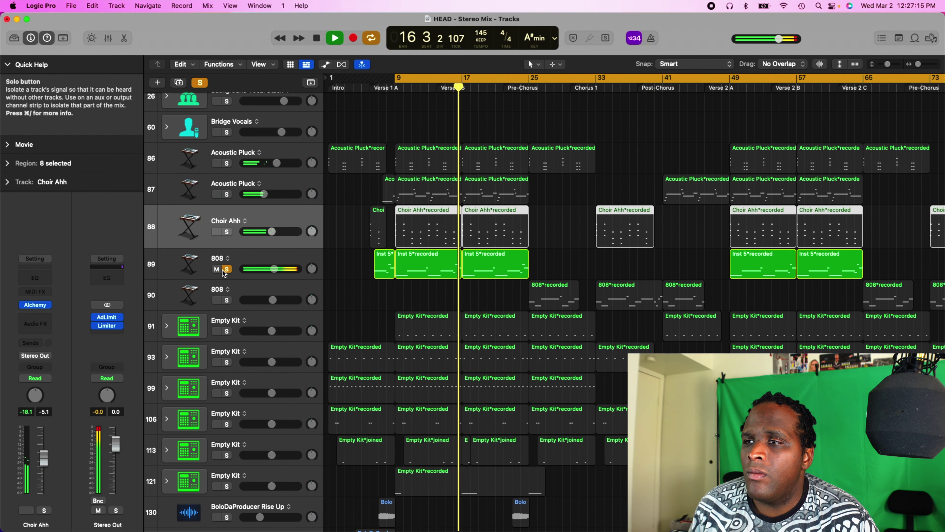
left_click(226, 268)
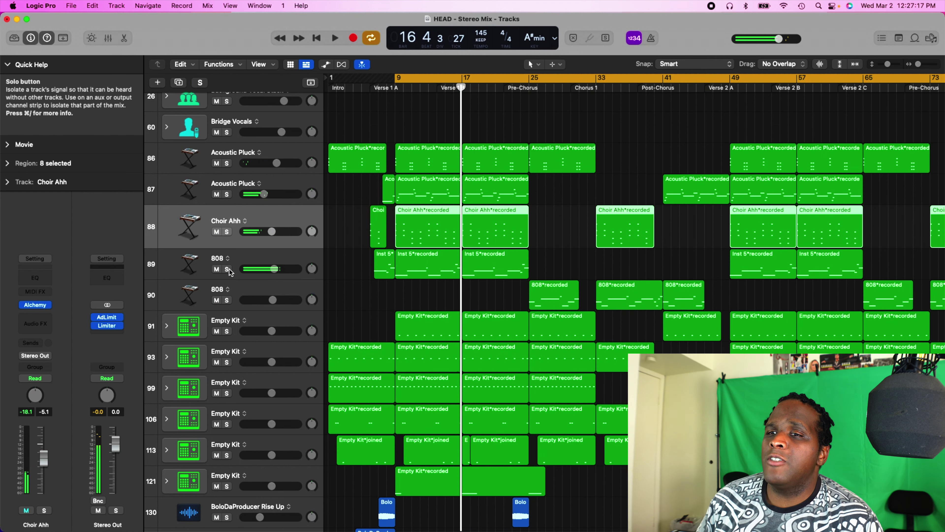
- Select and solo the second 808 track (90) and listen to it through the pre-chorus
left_click(237, 289)
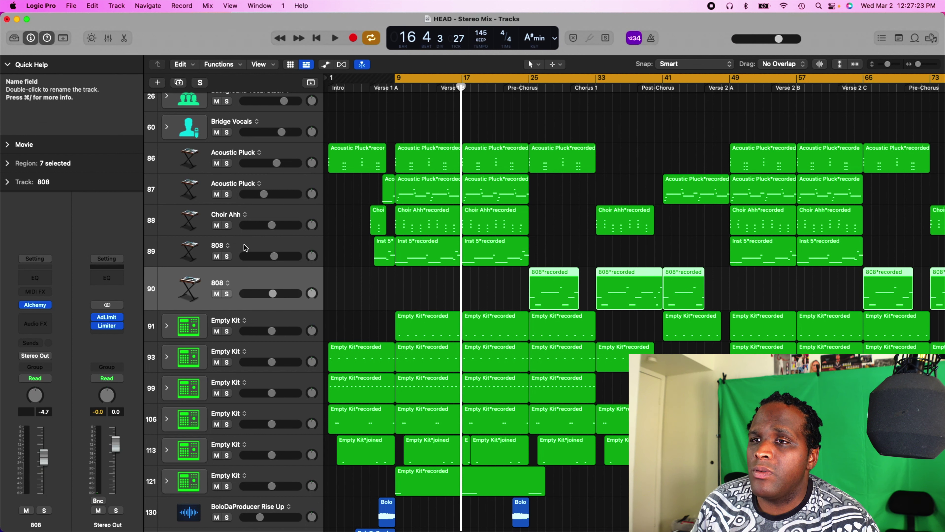
key("Up")
key("Down")
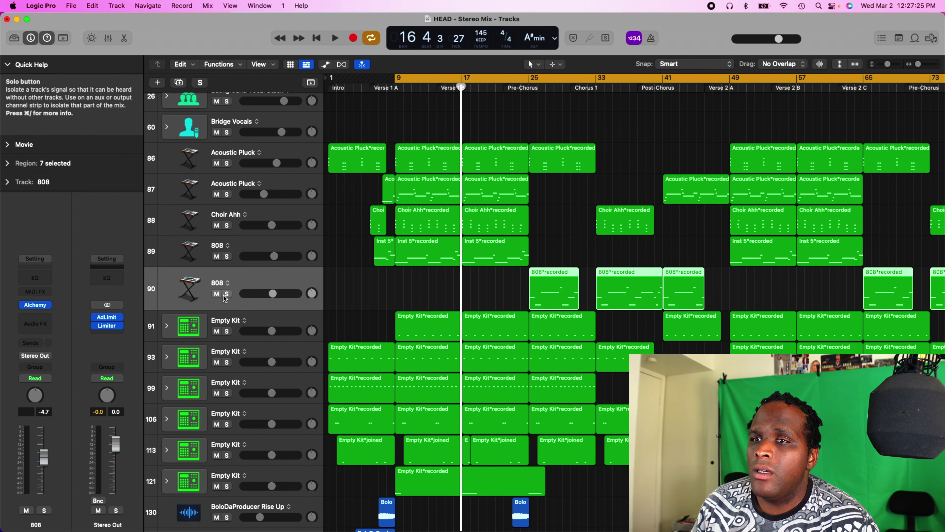
left_click(227, 332)
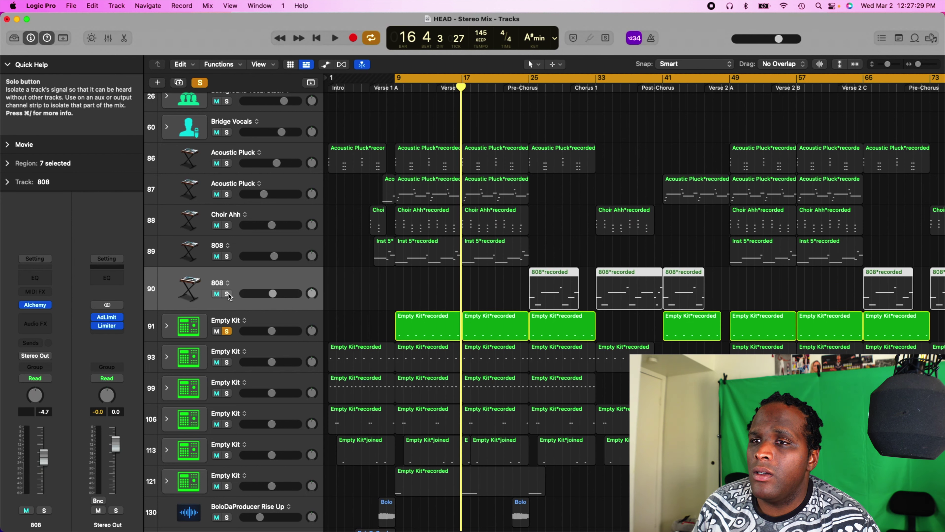
left_click(227, 331)
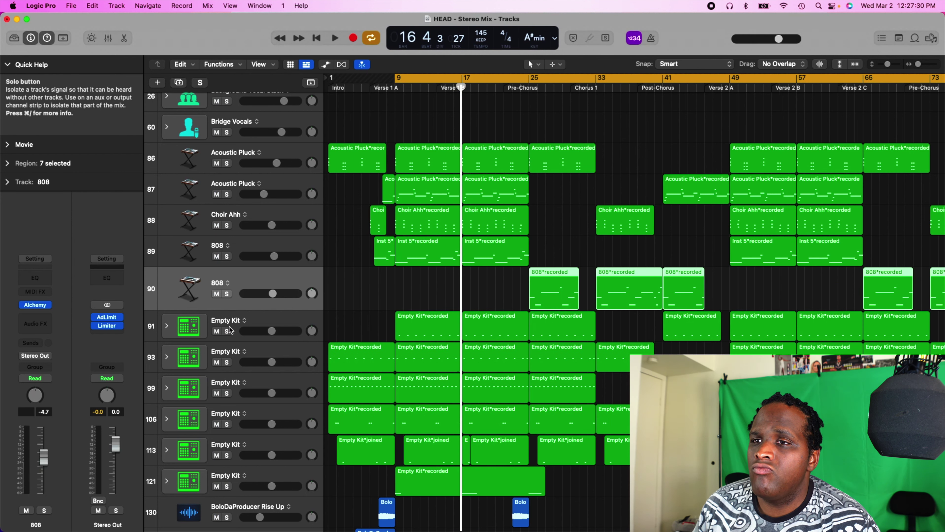
left_click(227, 294)
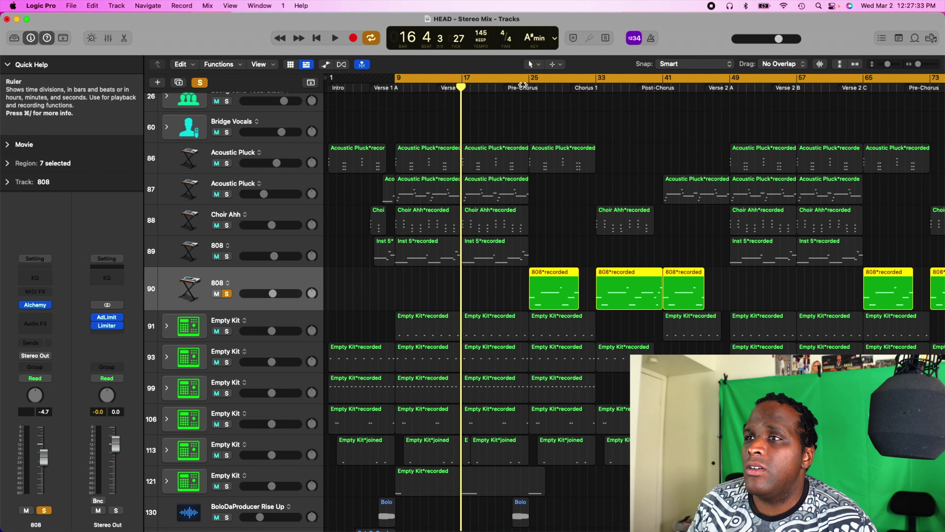
key("space")
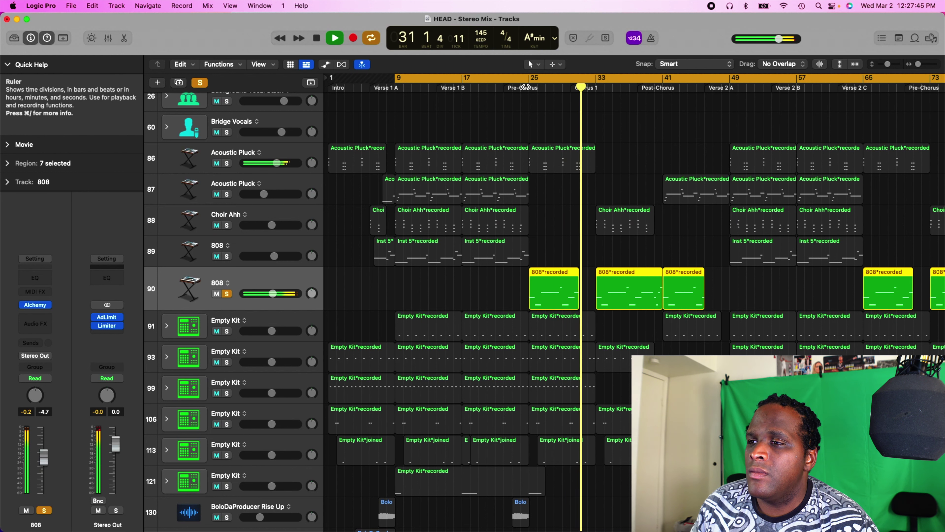
key("space")
- Listen to the soloed 808 track 90 from bar 33 through Chorus 1 and clear its solo
left_click(596, 85)
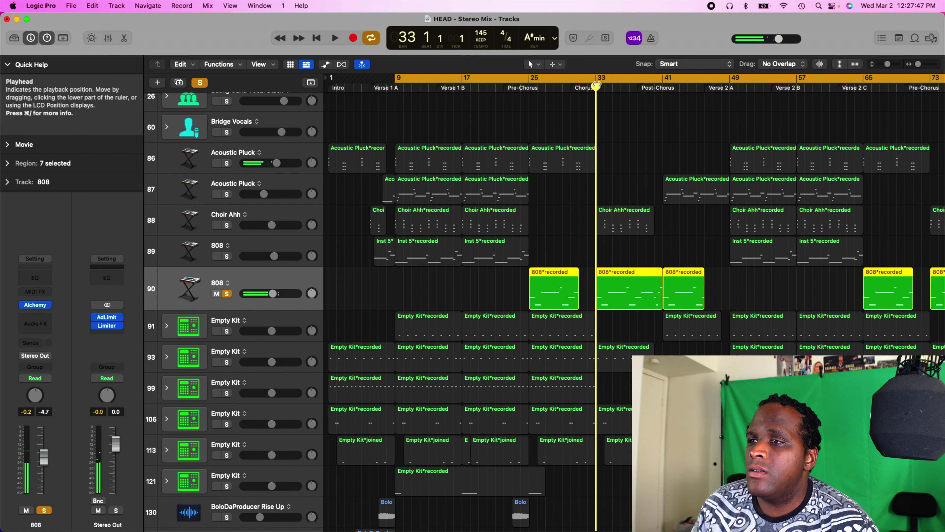
key("space")
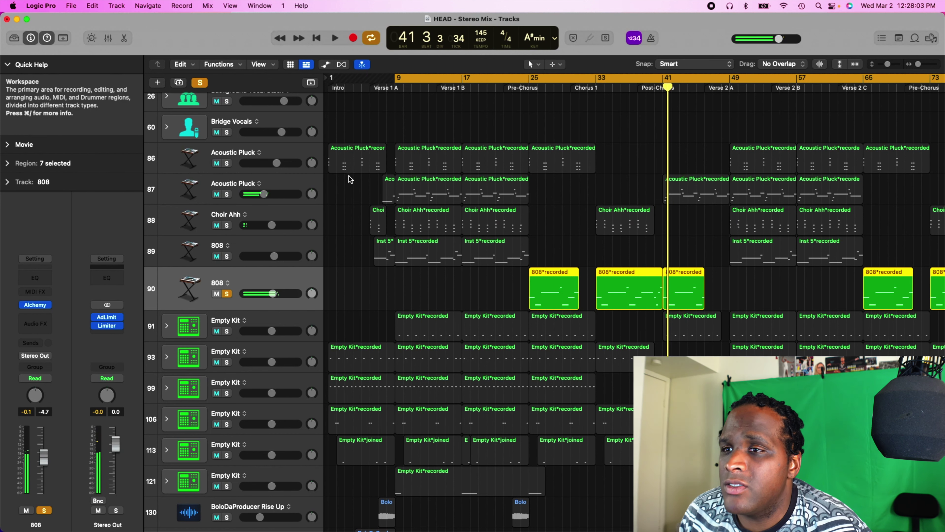
left_click(226, 294)
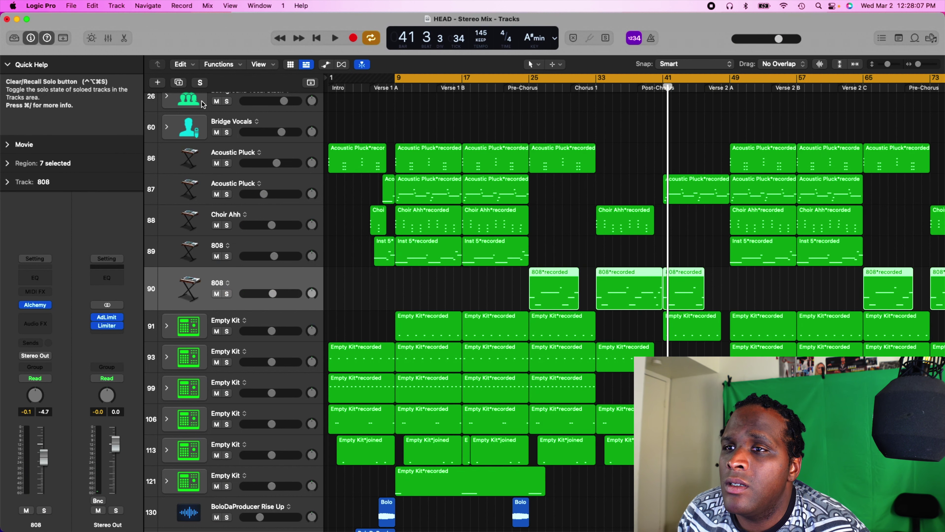
- Play from bar 9 while soloing the six Empty Kit drum tracks (91, 93, 99, 106, 113, 121) one by one, and stop playback
left_click(227, 331)
key("space")
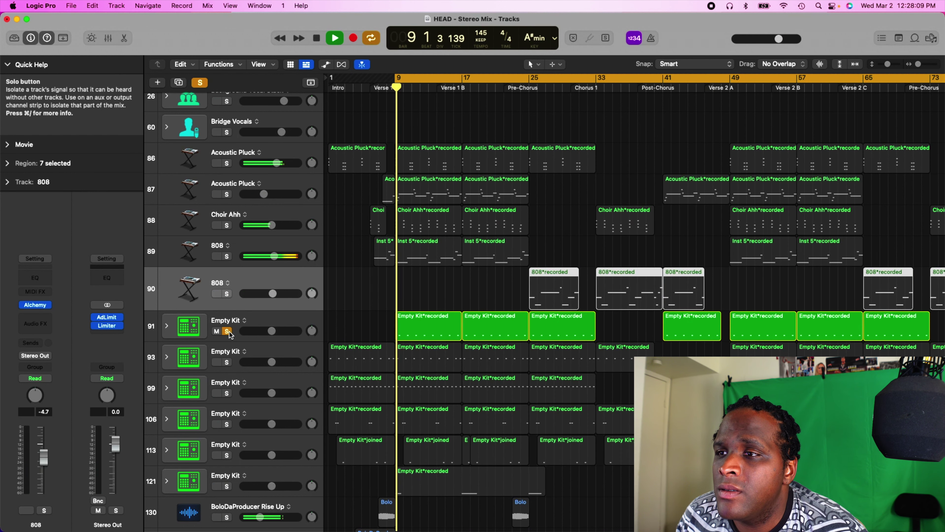
left_click(227, 362)
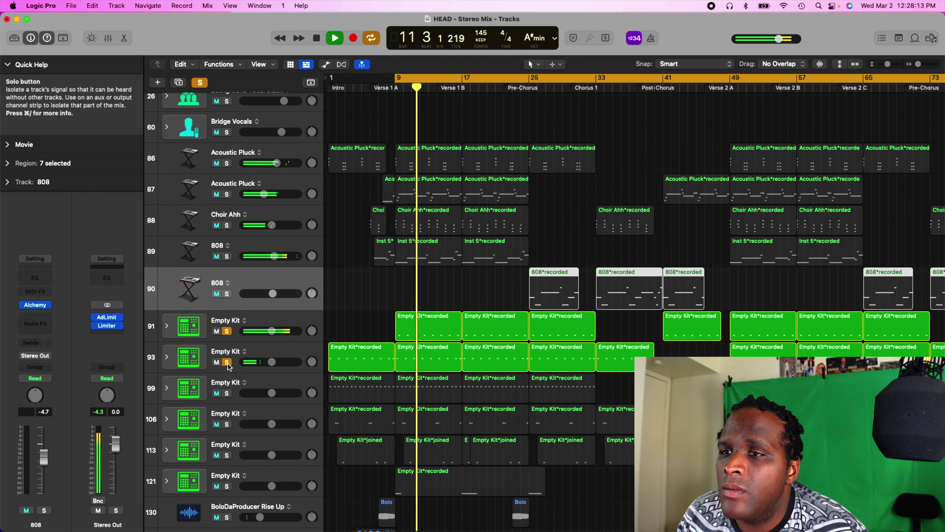
left_click(227, 393)
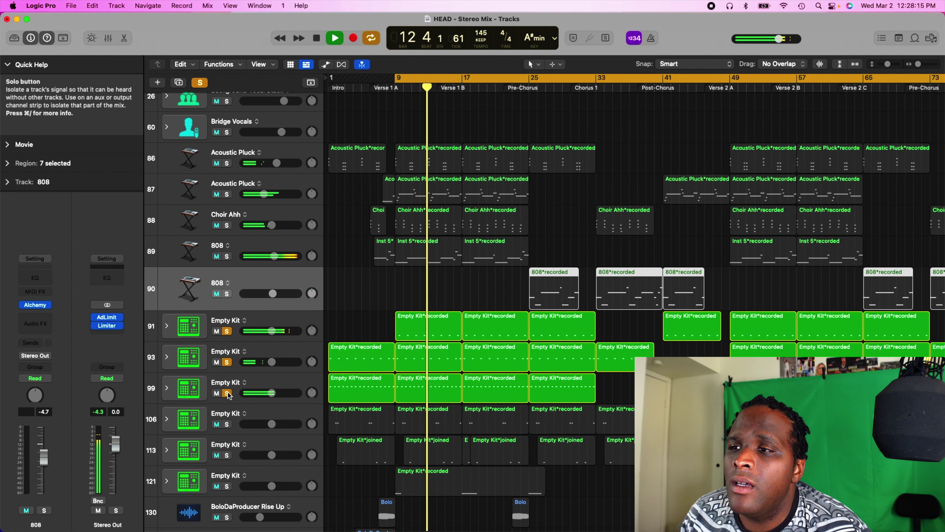
left_click(227, 424)
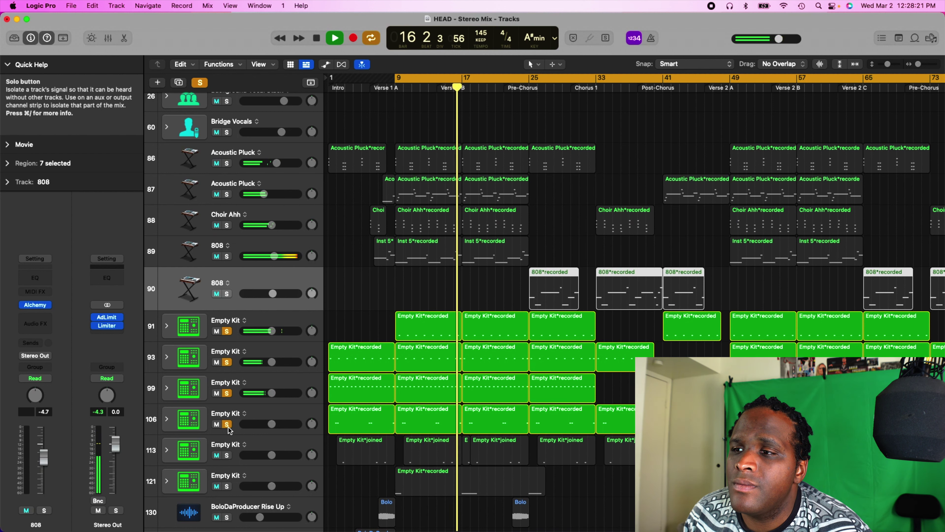
left_click(228, 455)
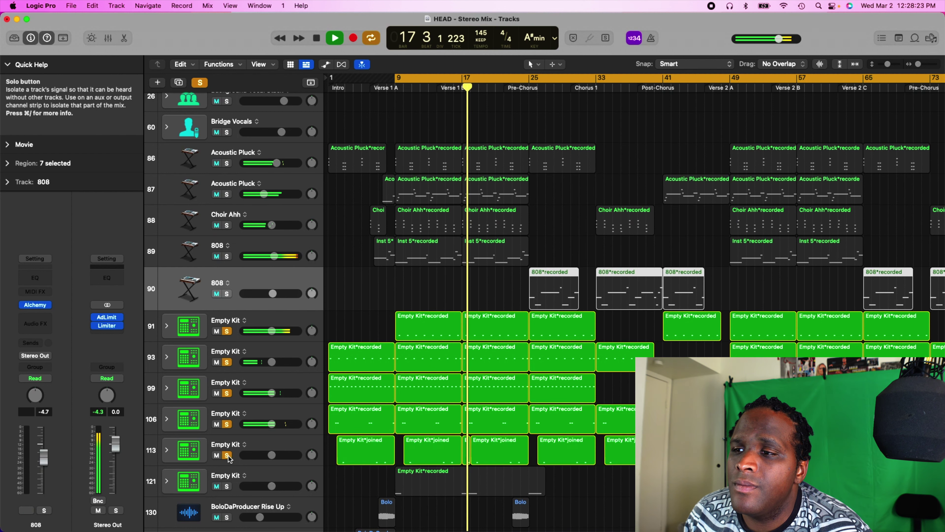
scroll(231, 454, "up", 2)
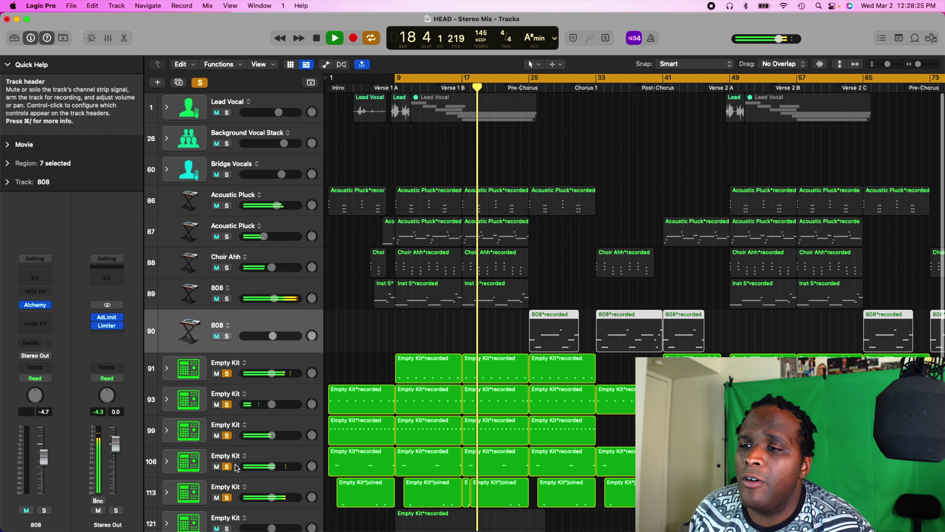
scroll(232, 466, "down", 5)
left_click(226, 442)
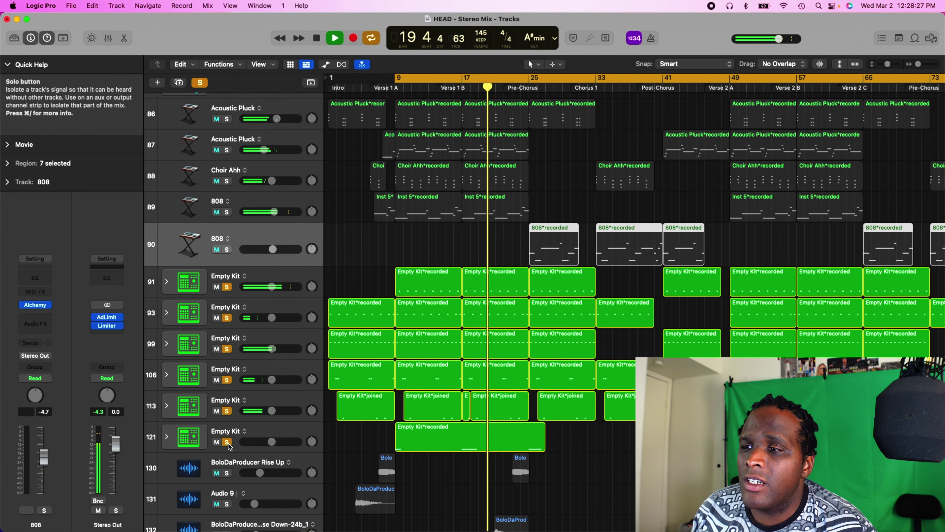
key("space")
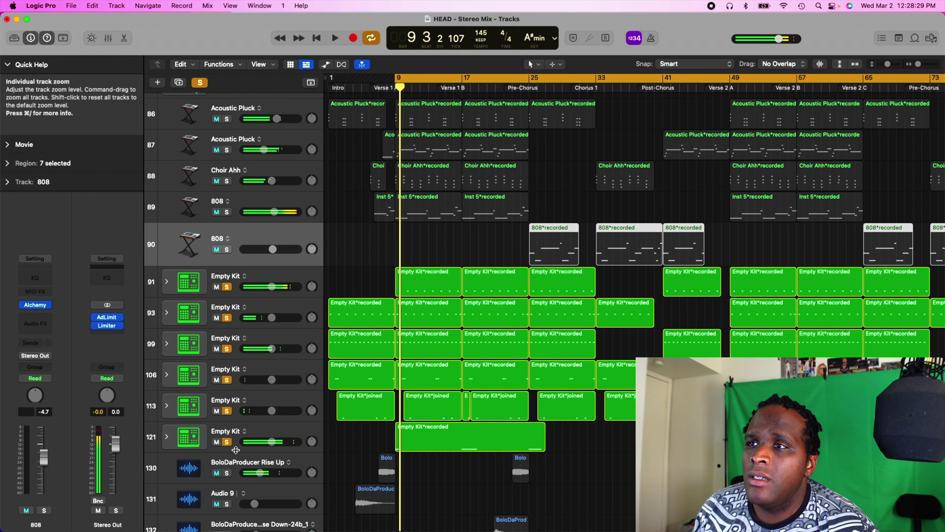
- Add the first 808 track (89) to the soloed drums, listen to them together from bar 9, and stop playback
scroll(237, 428, "up", 3)
scroll(237, 428, "down", 3)
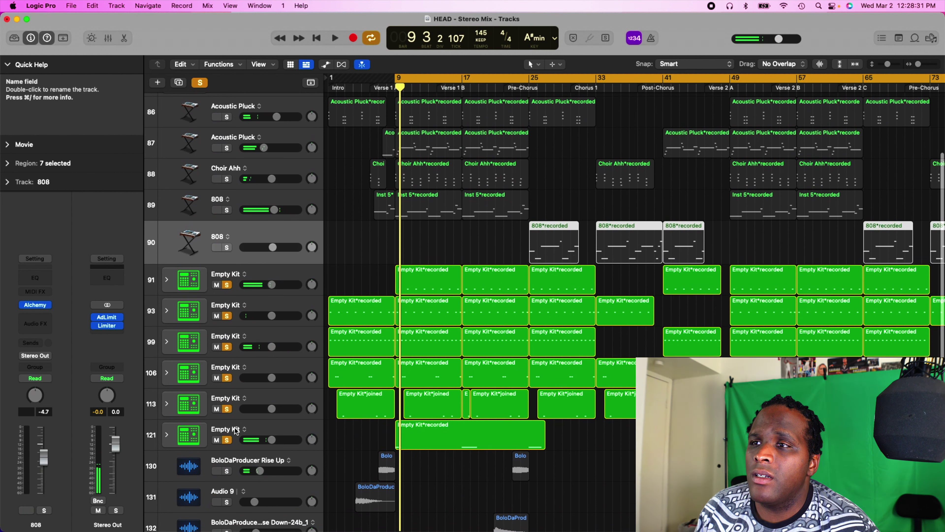
left_click(227, 210)
key("space")
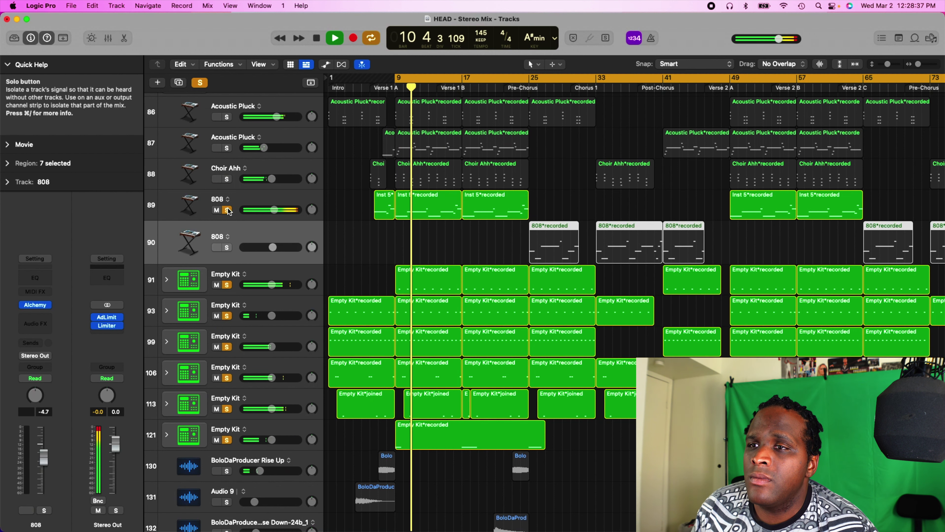
scroll(228, 211, "up", 3)
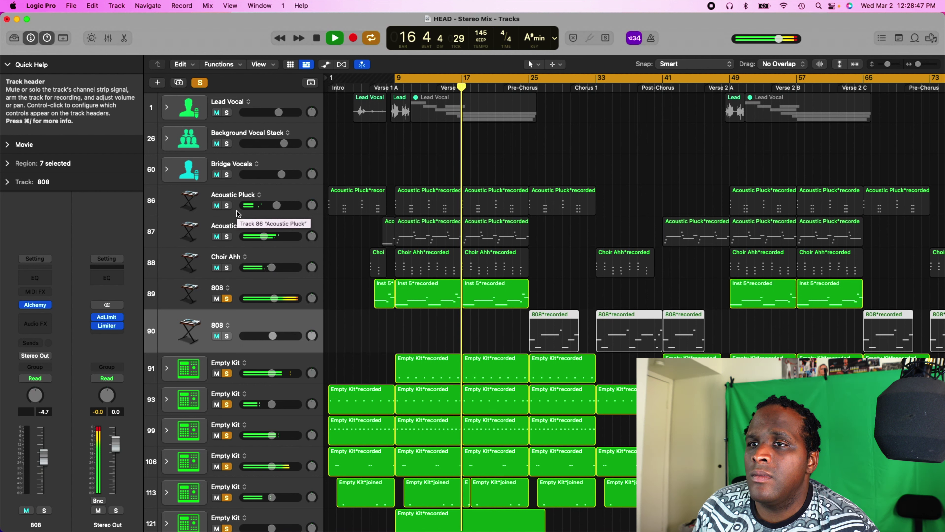
key("space")
- Add both Acoustic Pluck tracks and Choir Ahh to the soloed drums and 808, and listen through Verse 1 A
left_click(227, 205)
left_click(227, 235)
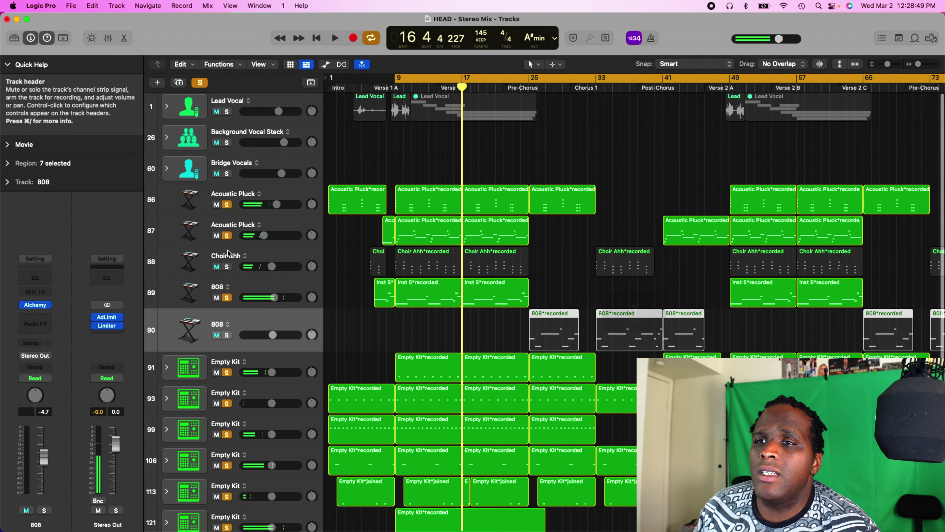
left_click(226, 266)
key("space")
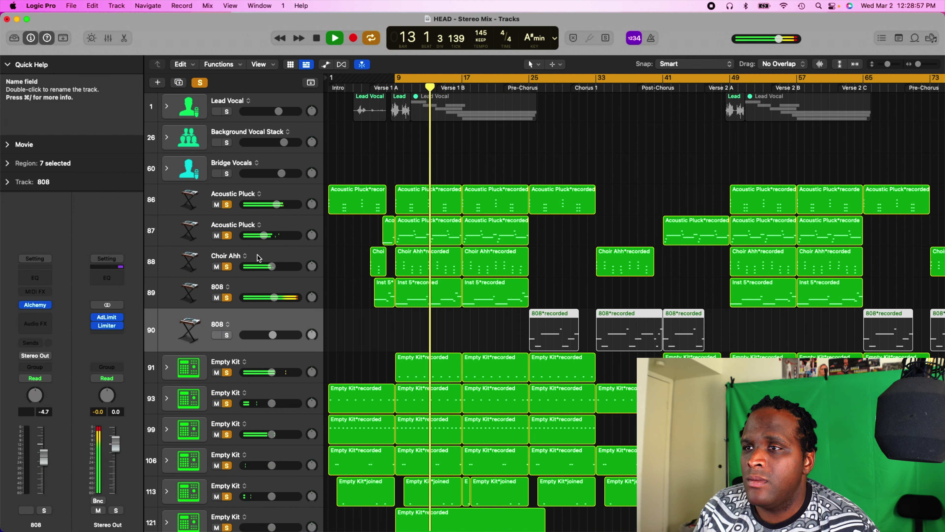
key("XF86AudioLowerVolume")
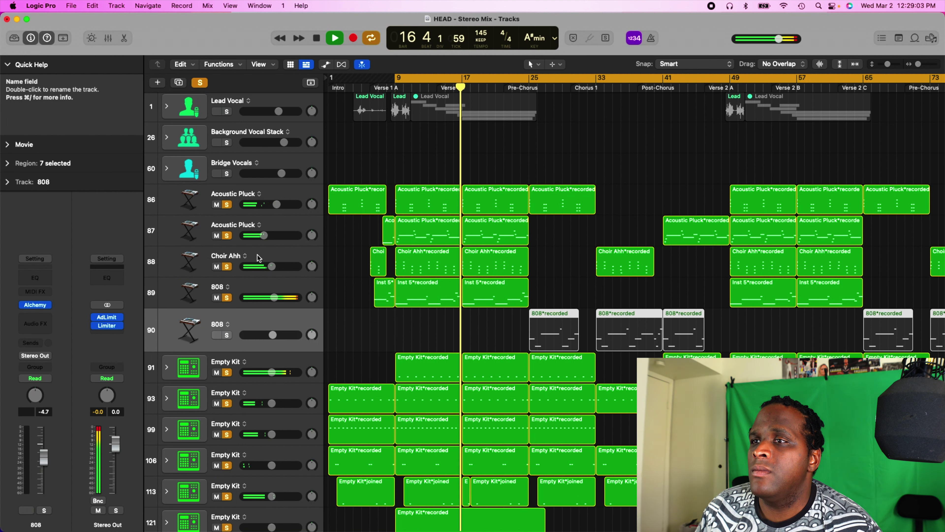
key("space")
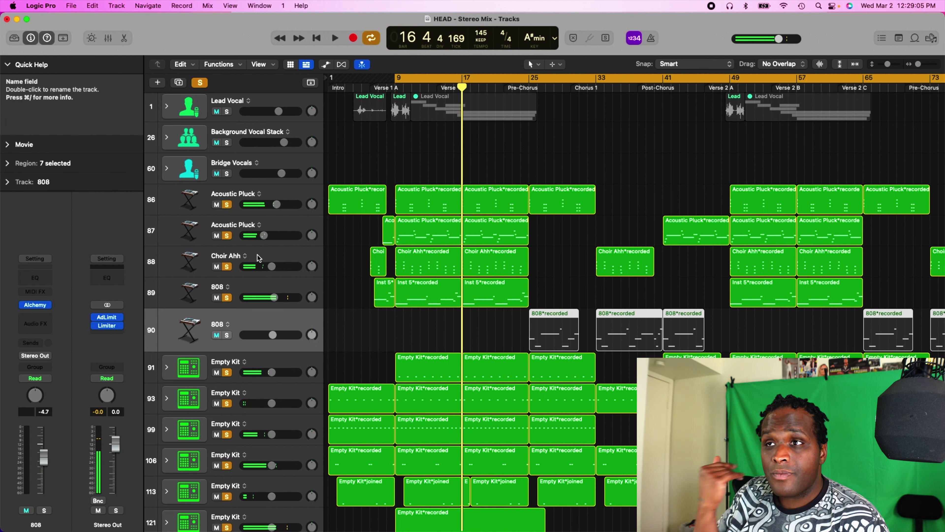
- Clear all solos, extend the cycle start to just before bar 9, and play the full mix with the lead vocal
left_click(200, 82)
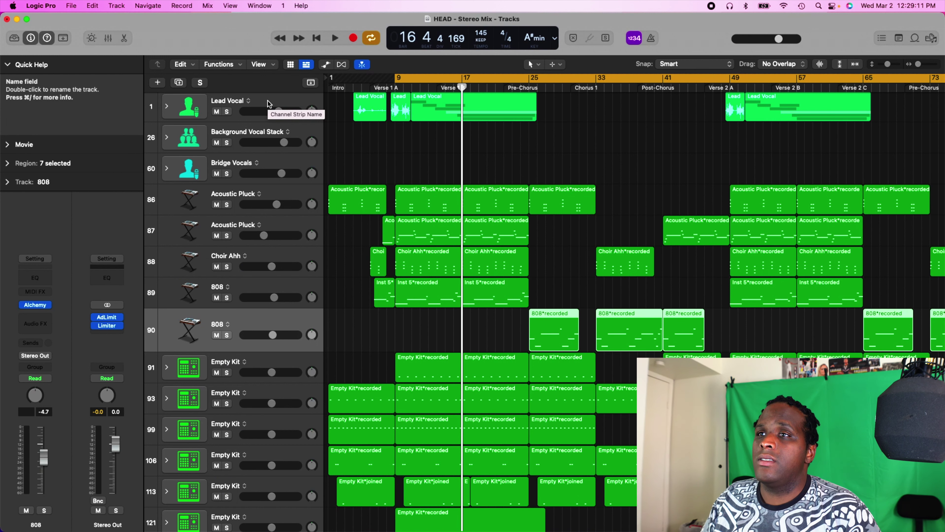
key("space")
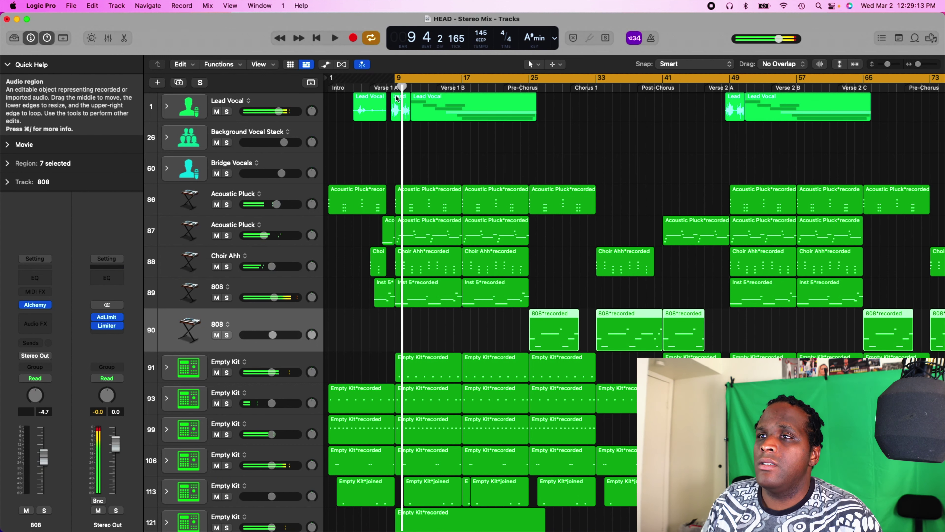
left_click_drag(395, 78, 389, 83)
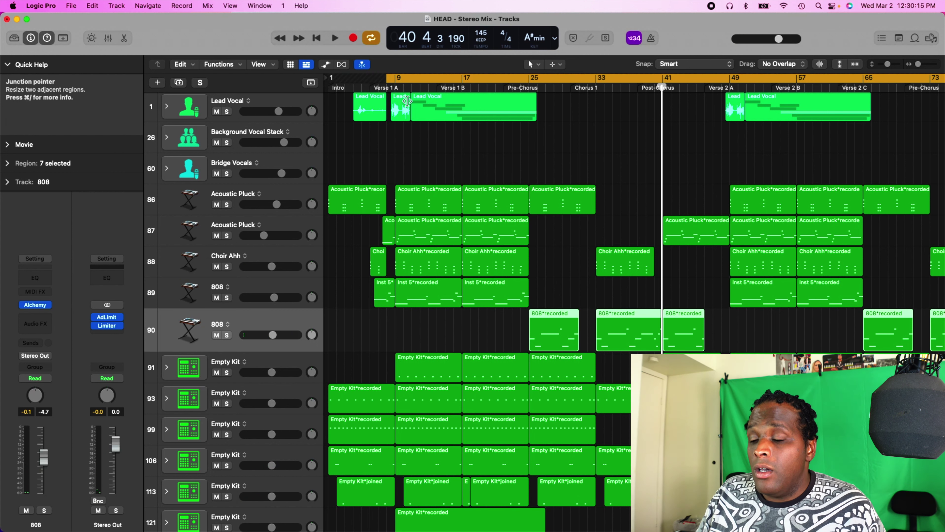
- Extend the cycle start back to about bar 4 in the intro and start playback from there
scroll(493, 201, "down", 10)
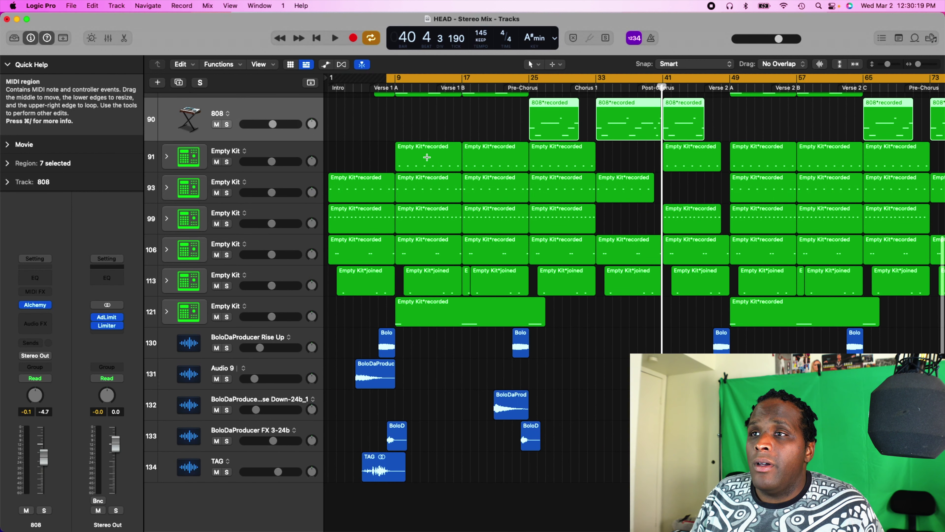
left_click_drag(375, 87, 353, 87)
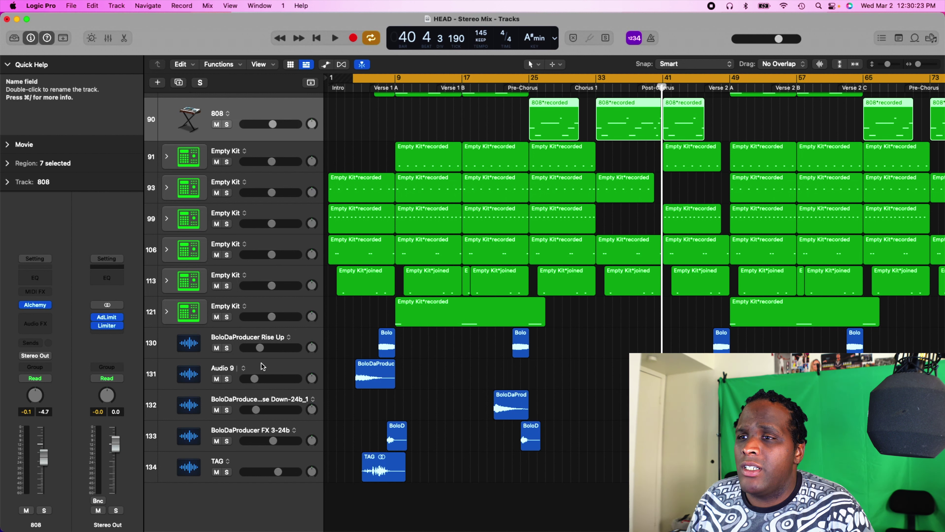
key("space")
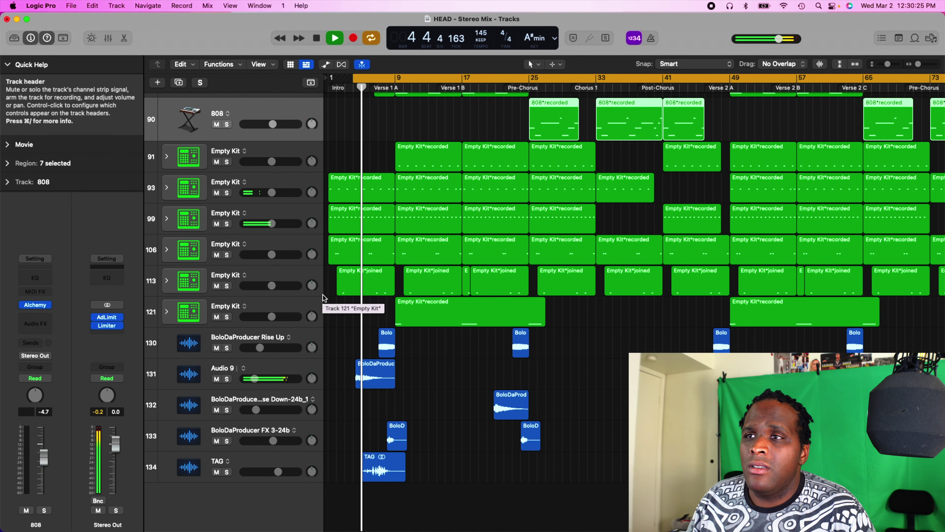
- Solo the effects tracks 130 to 134 during playback, remove the TAG track's solo, and stop after the transition into Verse 1 A
left_click_drag(227, 347, 226, 458)
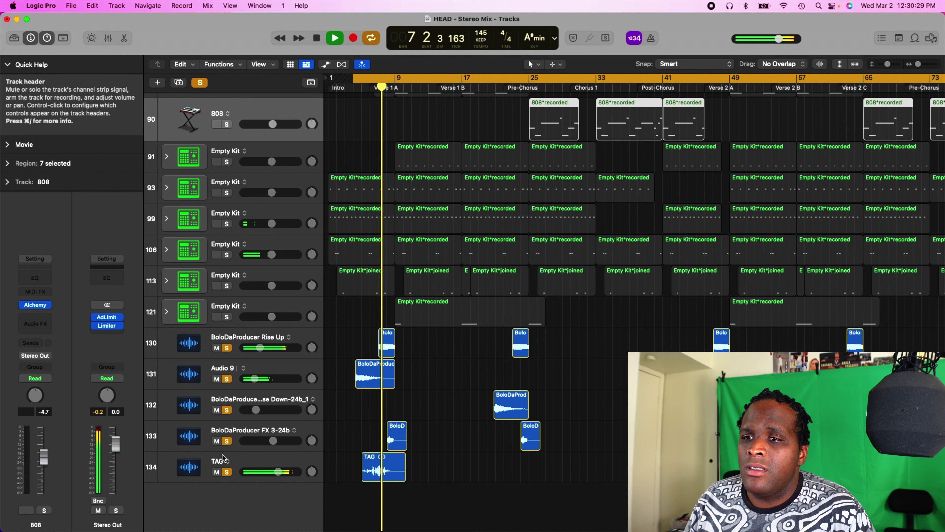
left_click(227, 471)
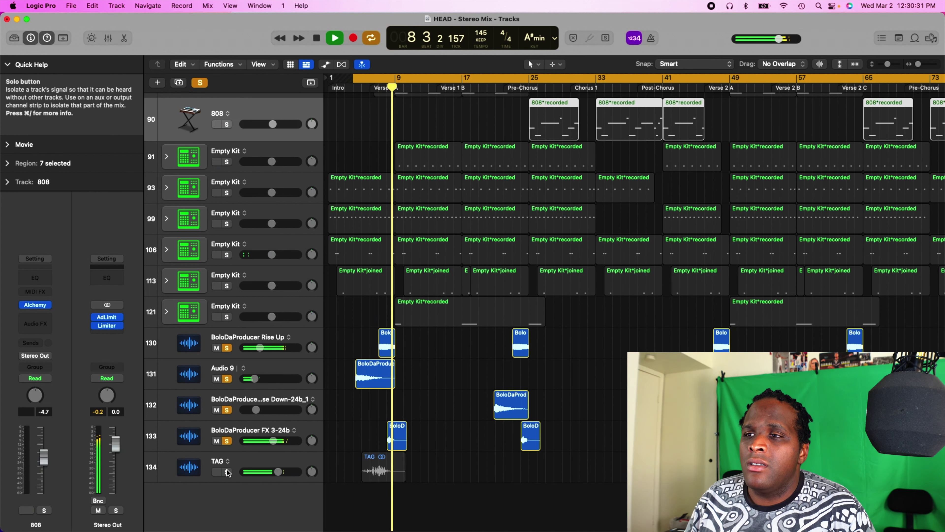
key("space")
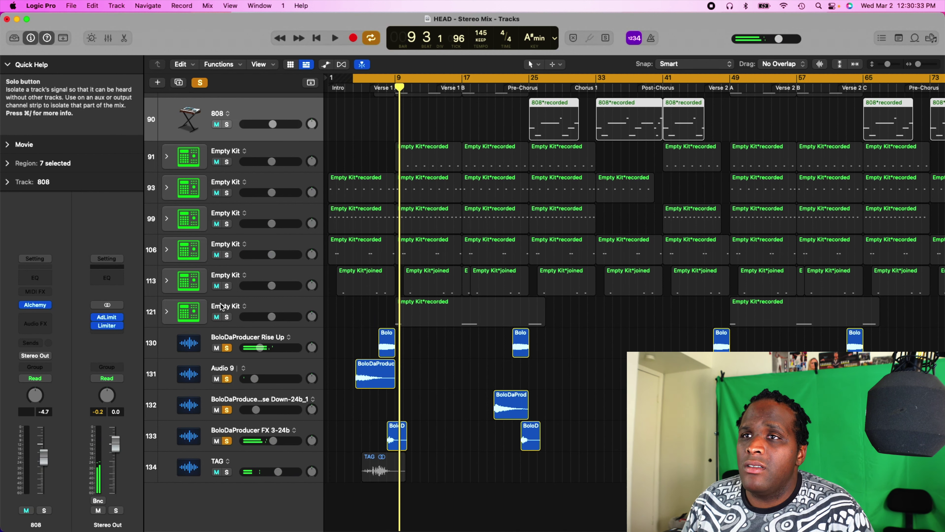
- Clear all solos and play the full mix again from the intro into Verse 1
left_click(200, 83)
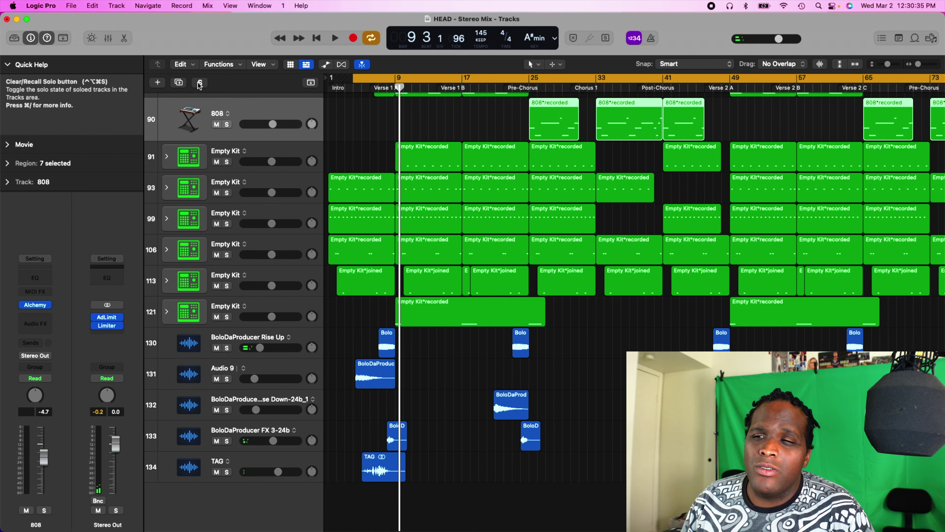
key("space")
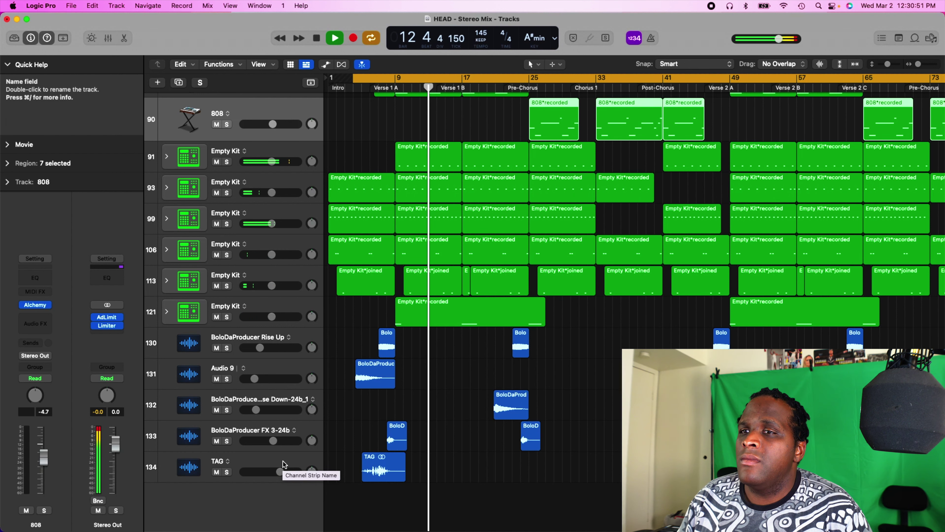
scroll(283, 463, "up", 5)
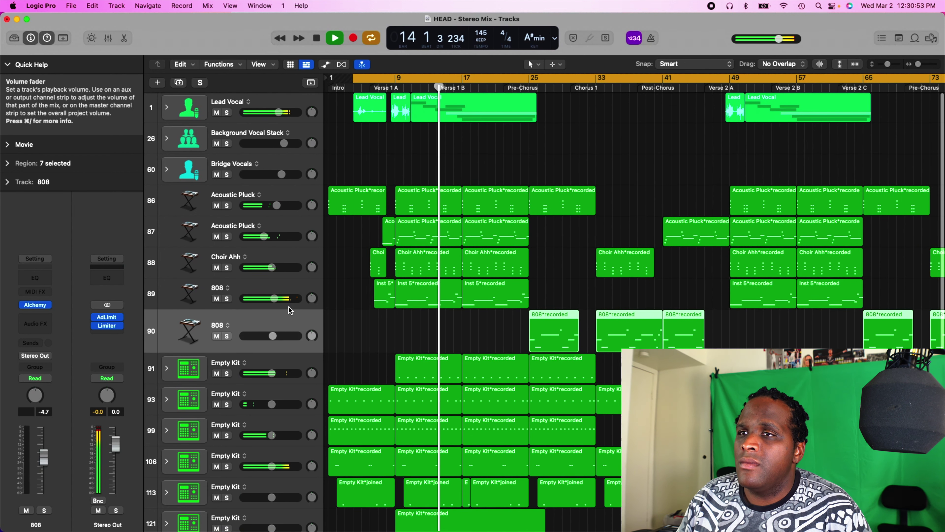